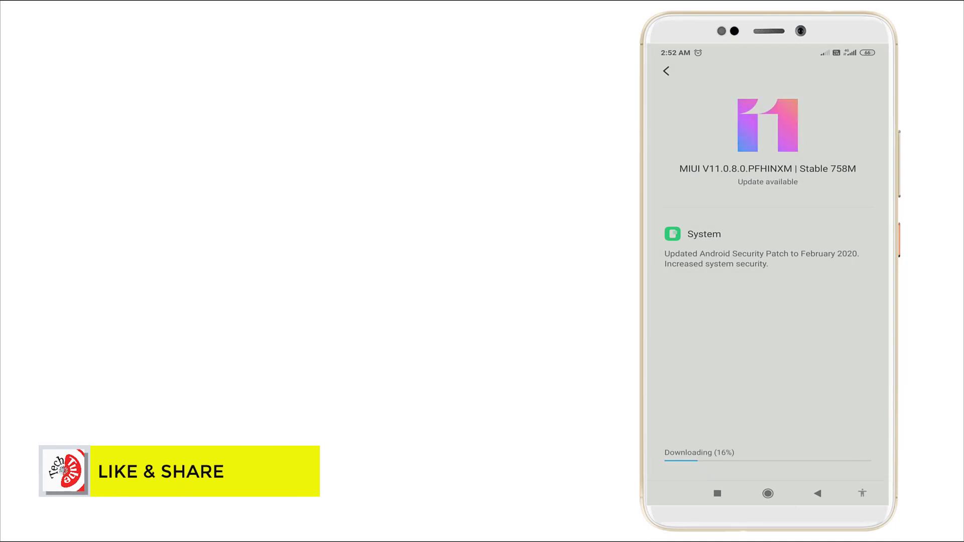
# Back out of the system update screen to the main Settings list.
pyautogui.click(817, 494)
pyautogui.click(817, 493)
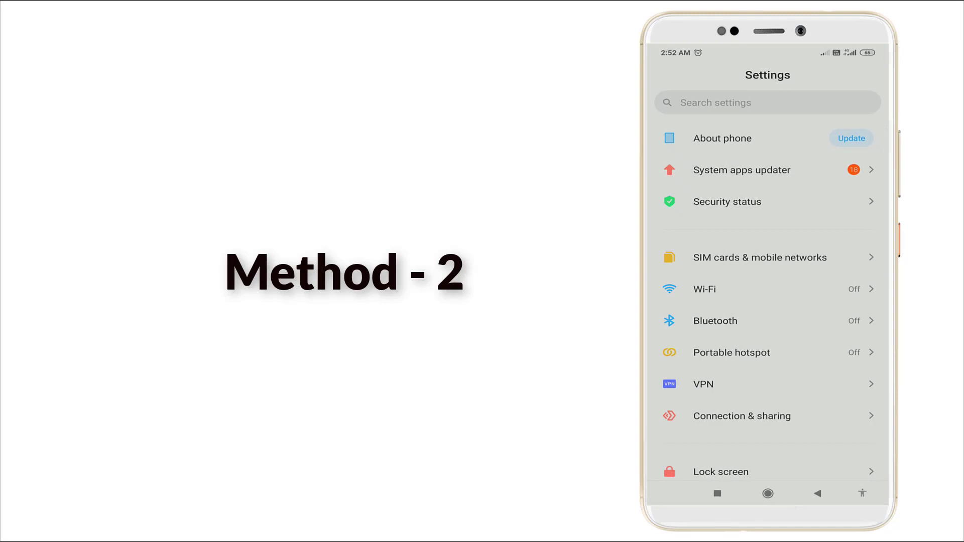
pyautogui.scroll(-1, 768, 302)
pyautogui.scroll(-2, 768, 302)
pyautogui.scroll(-3, 768, 302)
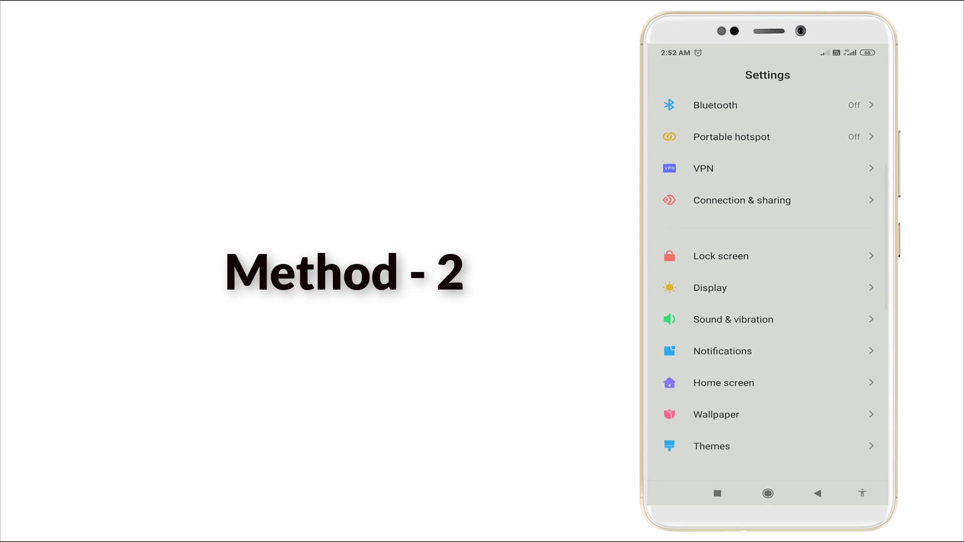
pyautogui.scroll(-2, 762, 280)
pyautogui.scroll(-1, 761, 280)
pyautogui.scroll(-2, 761, 280)
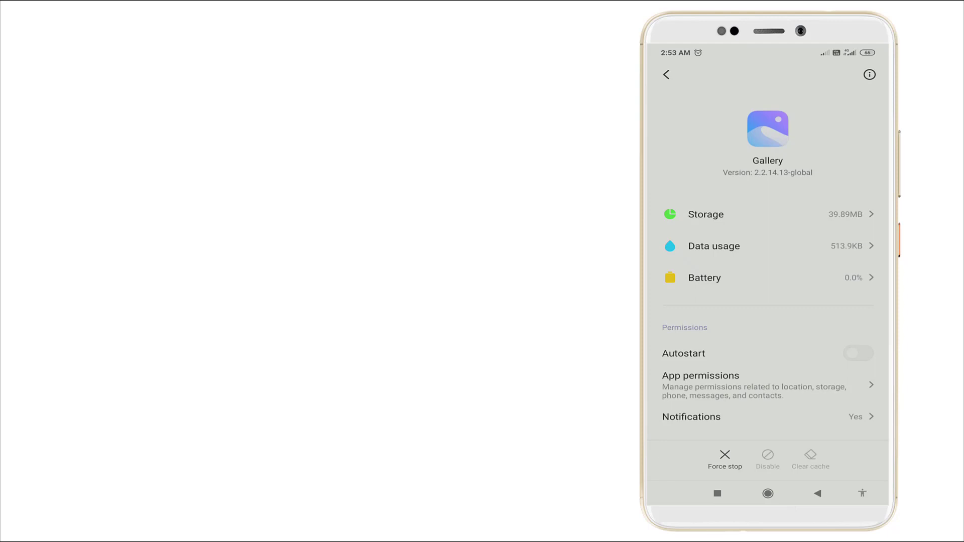
# In Gallery's App permissions, turn the Storage permission off and then on again.
pyautogui.click(753, 385)
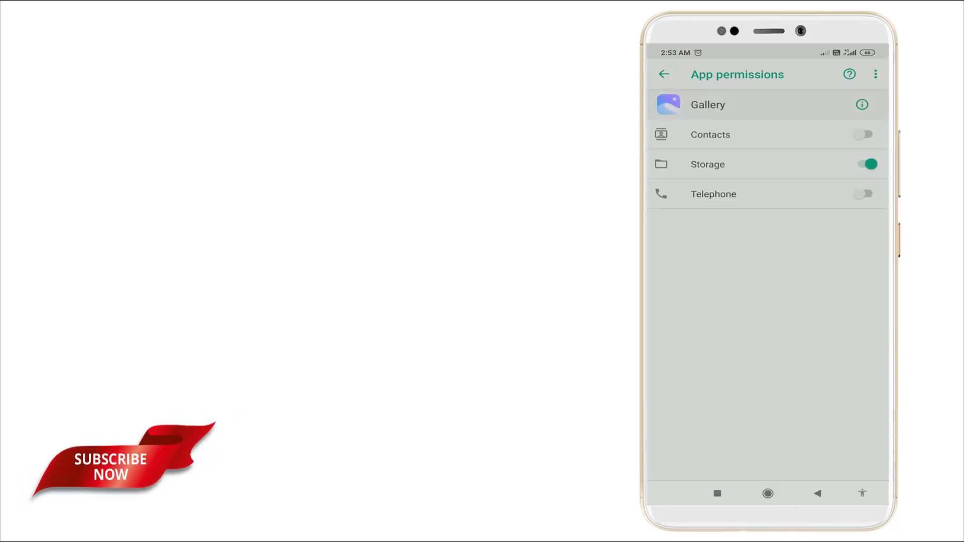
pyautogui.click(709, 164)
pyautogui.click(708, 164)
pyautogui.click(709, 164)
# Go back from the permissions screen to Gallery's app info page.
pyautogui.click(818, 494)
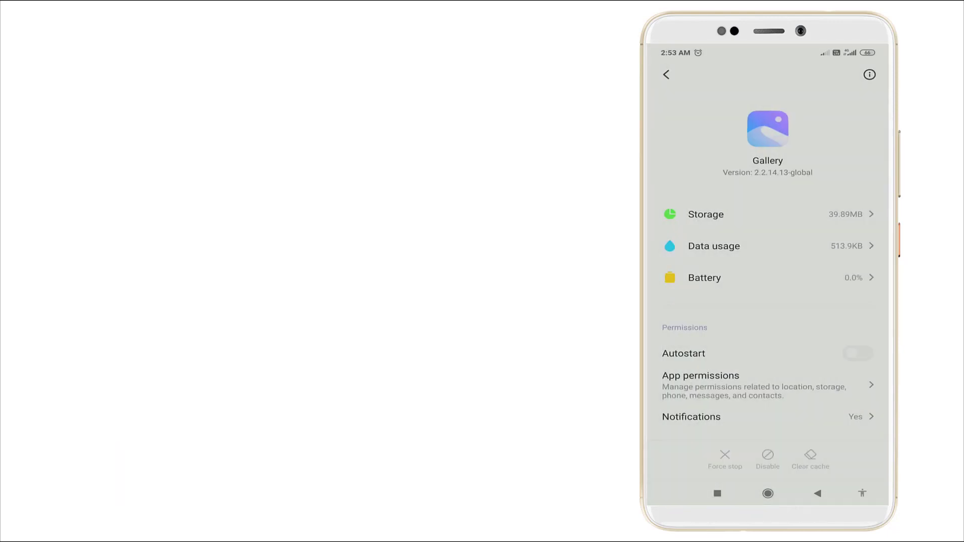